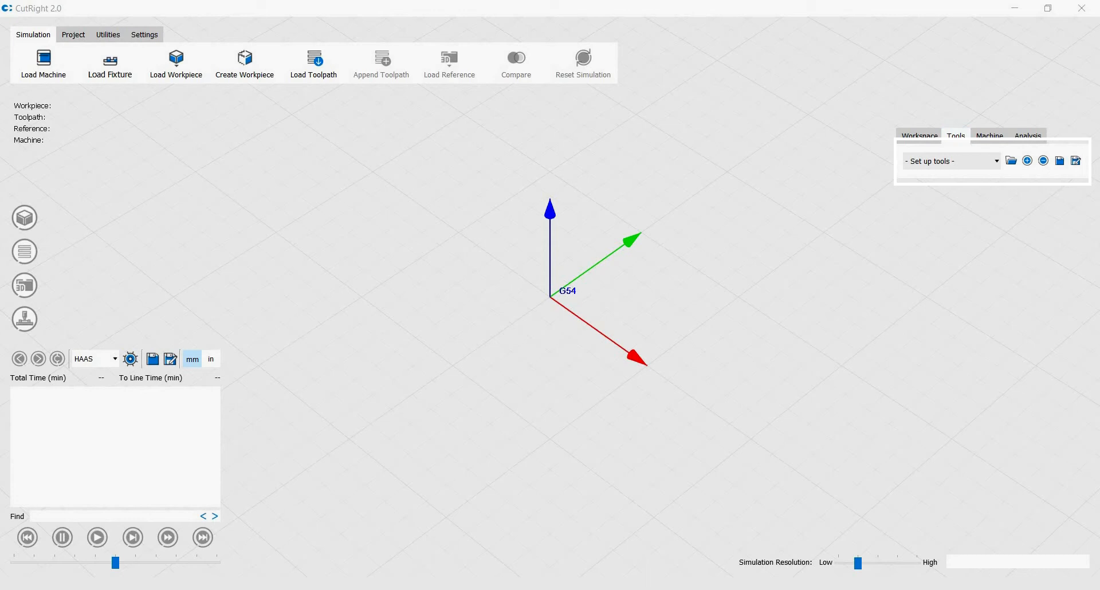
# Look through the available tool slots and add two more slots to the tool setup
pyautogui.click(997, 162)
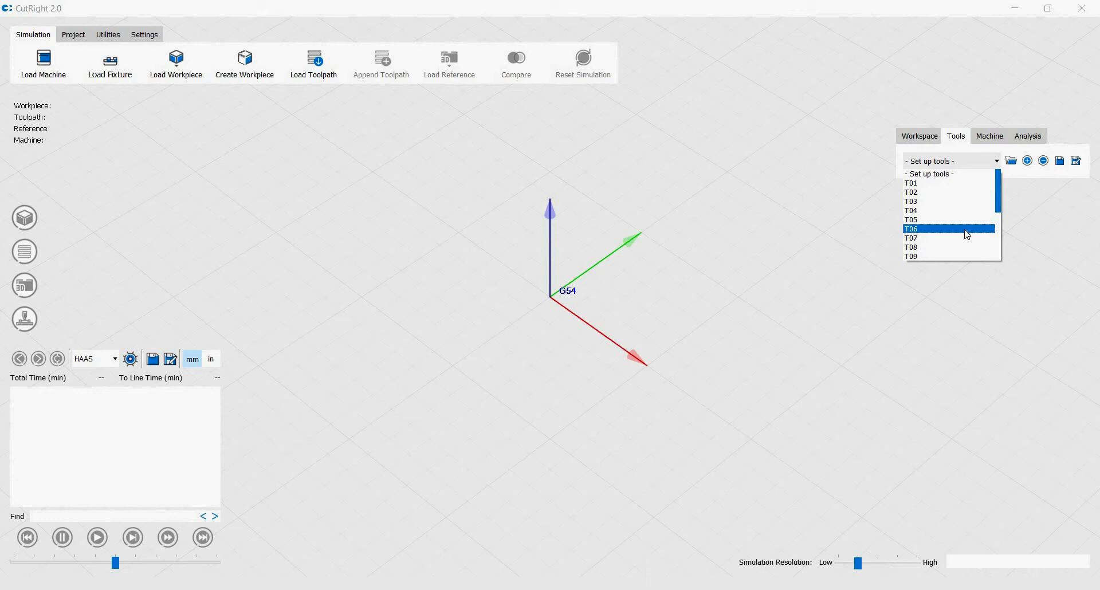
pyautogui.scroll(-4, 966, 235)
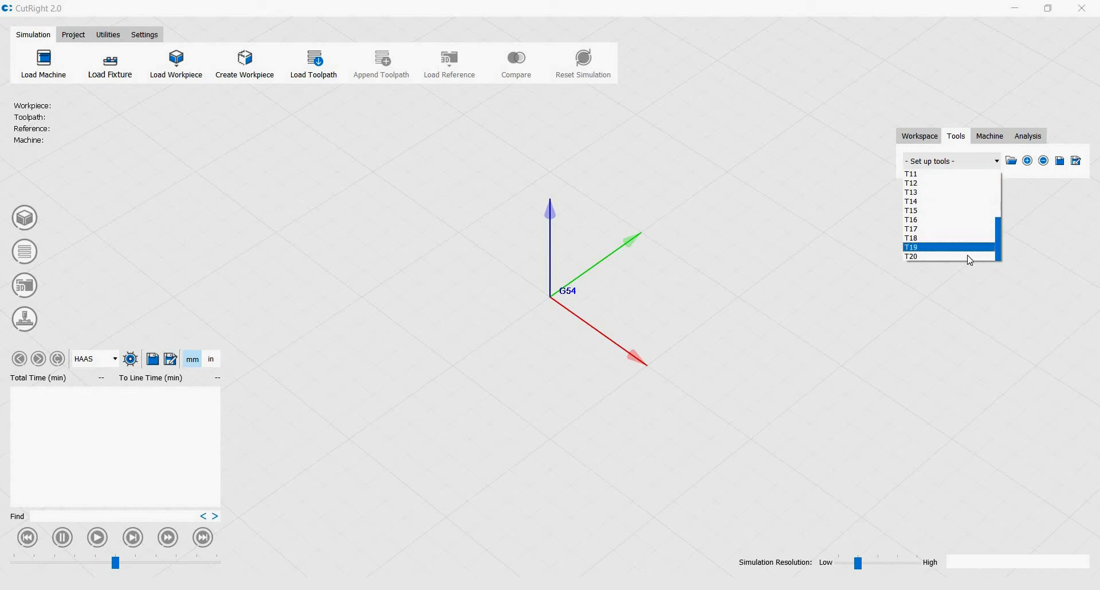
pyautogui.press('Up')
pyautogui.click(1026, 163)
pyautogui.click(1026, 162)
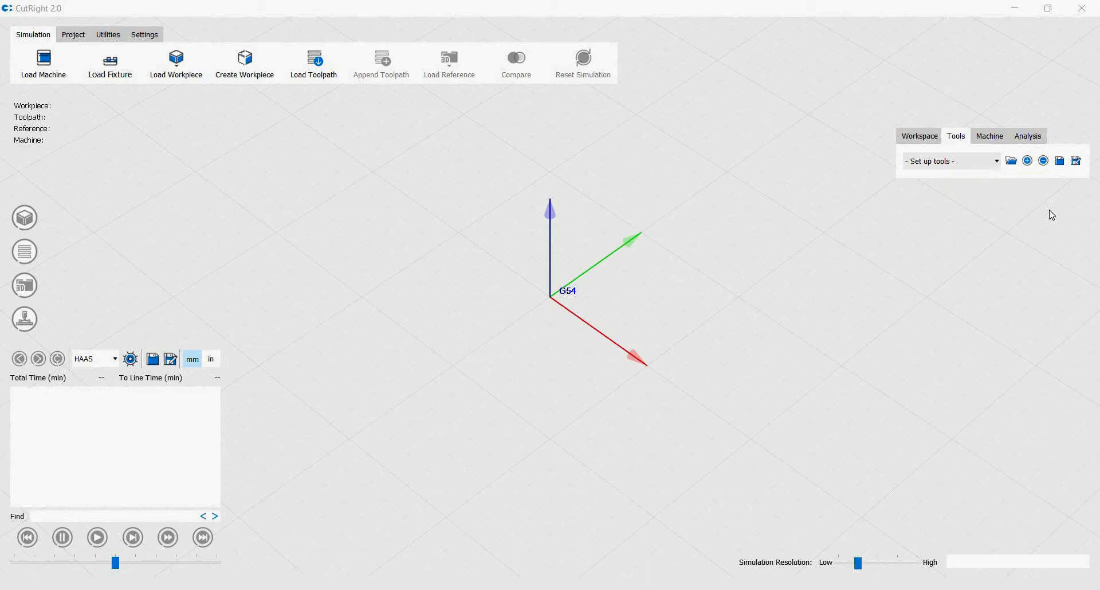
# Assign the Flat D1000 LOC2200 end mill from the library to tool slot T03
pyautogui.click(997, 164)
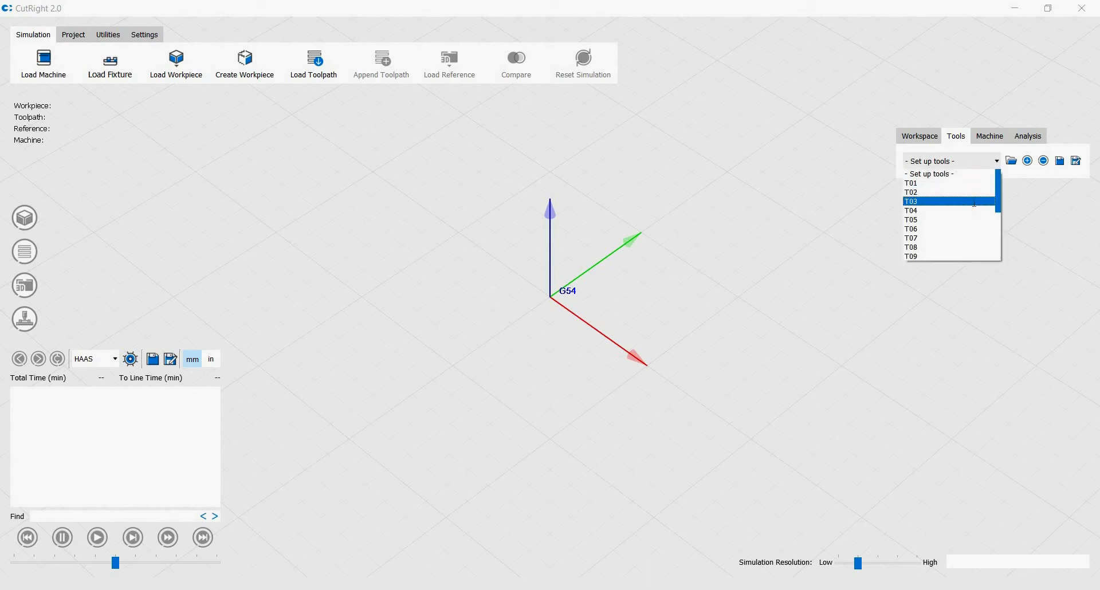
pyautogui.click(973, 201)
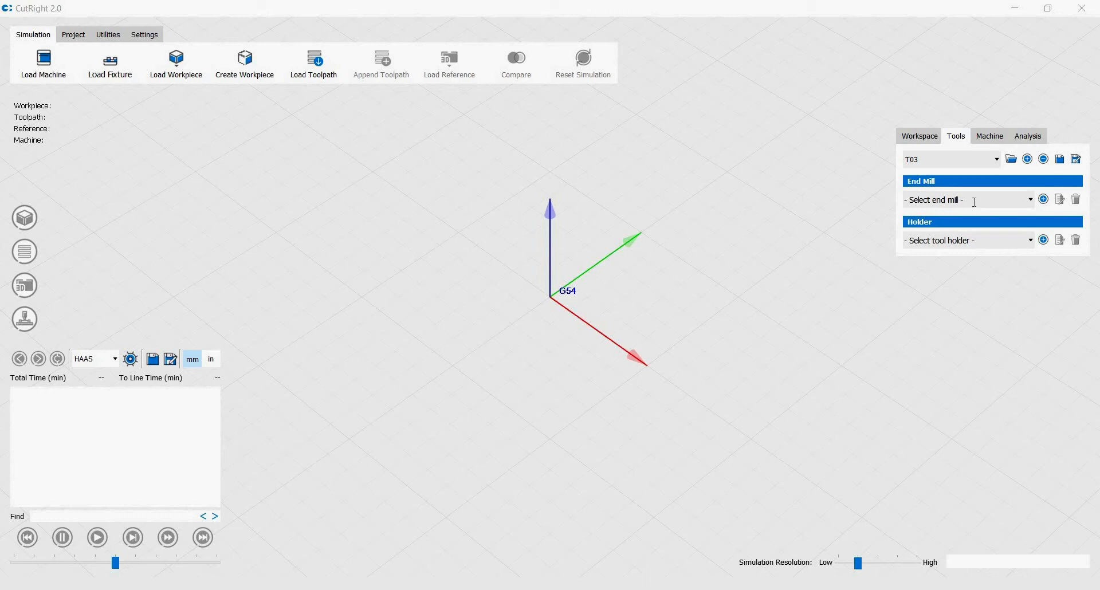
pyautogui.click(1031, 200)
pyautogui.scroll(-5, 1013, 242)
pyautogui.scroll(-8, 1014, 244)
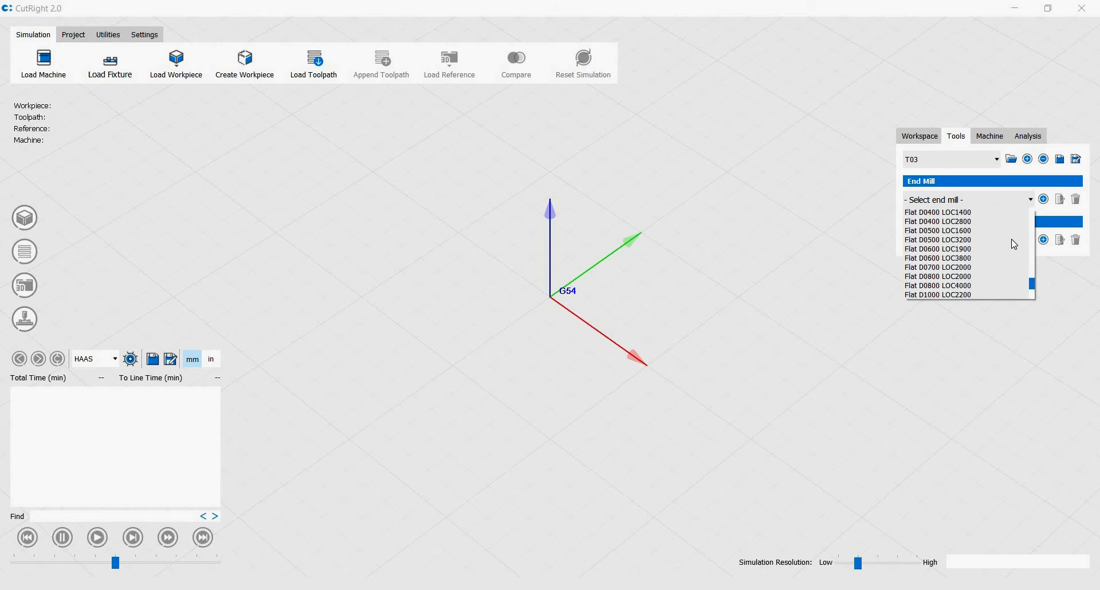
pyautogui.click(996, 294)
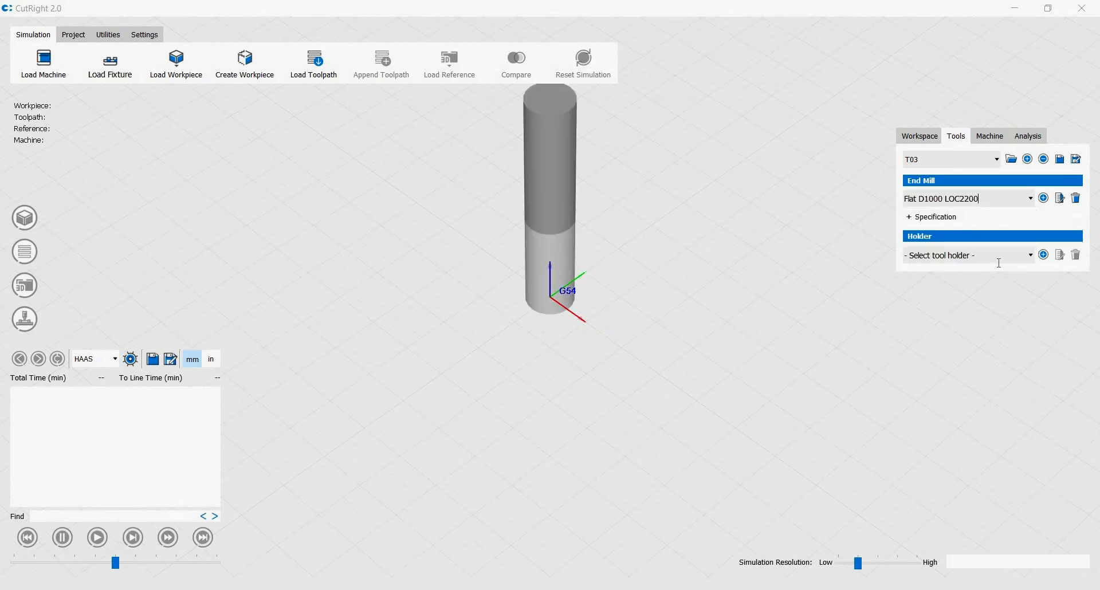
# Fit tool T03 with the CAT 40 ER 20 Short holder and set its assembled length to 100 mm
pyautogui.click(1032, 257)
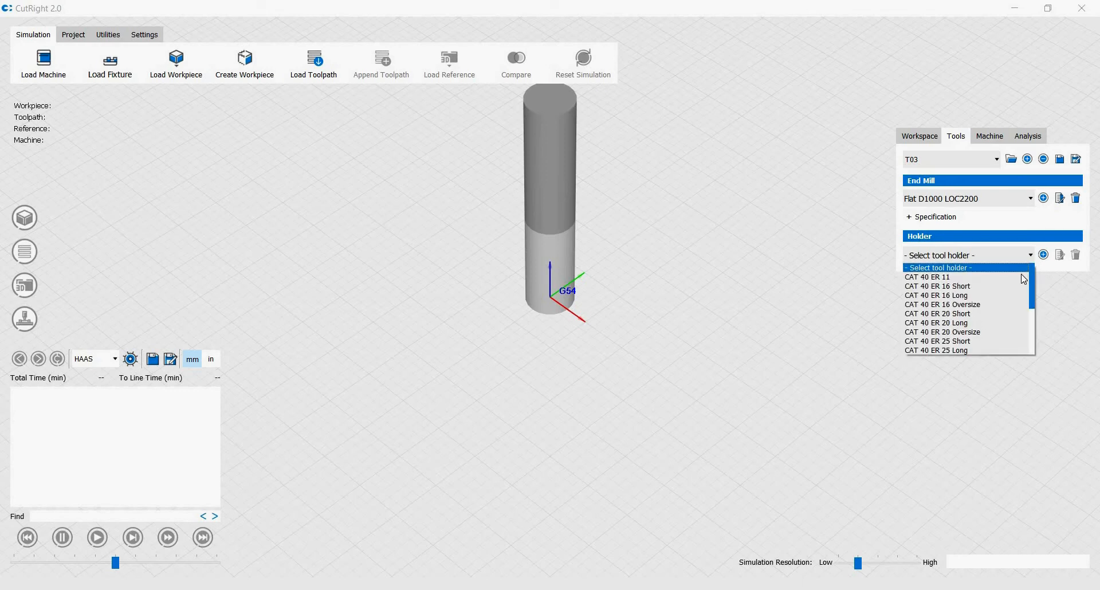
pyautogui.click(1010, 319)
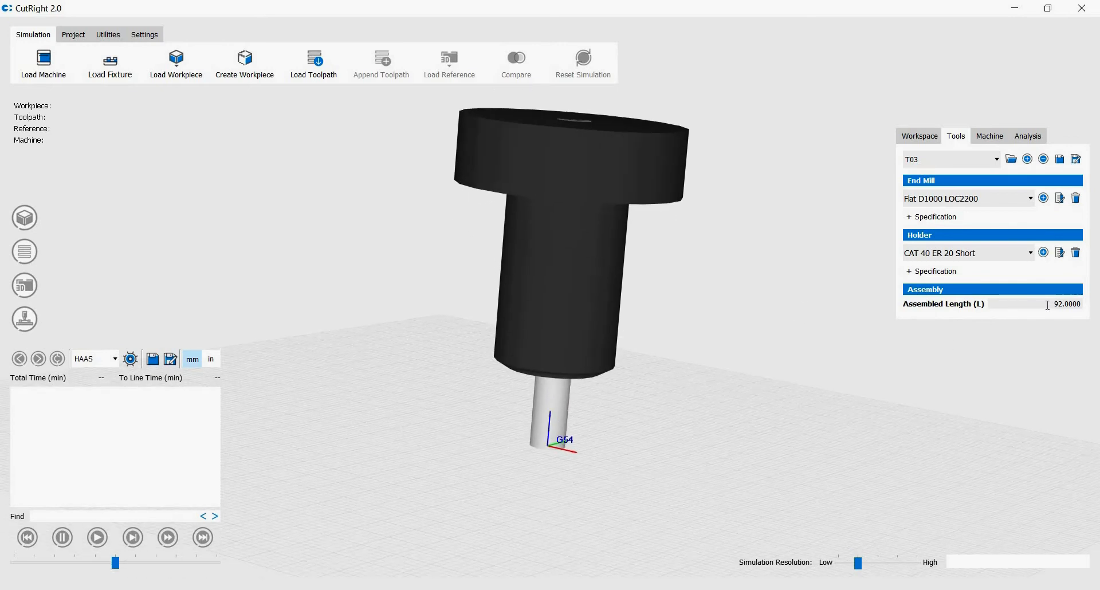
pyautogui.moveTo(1047, 305)
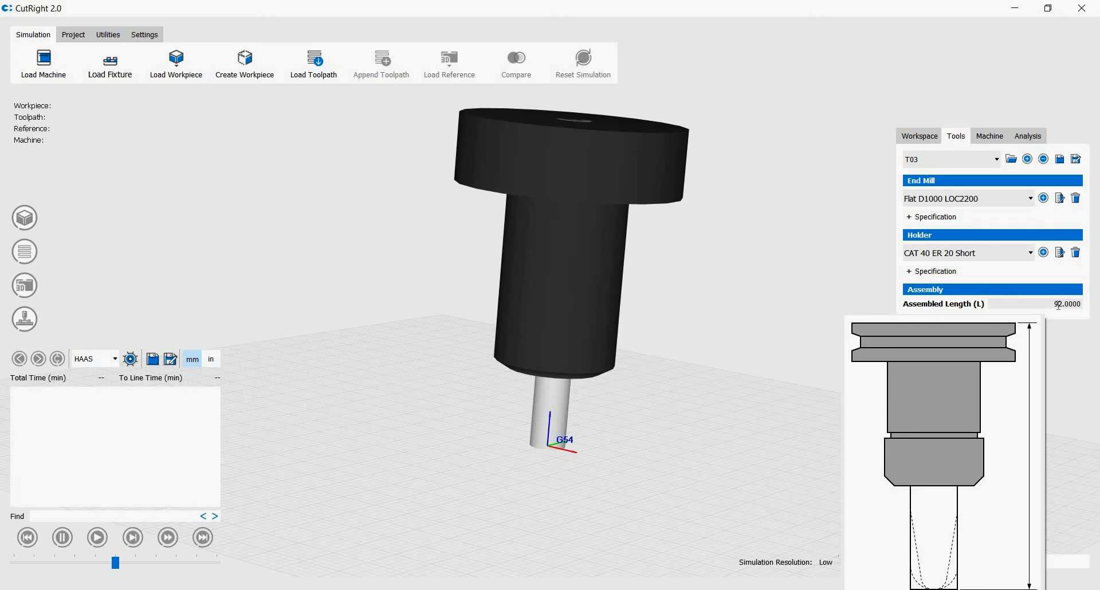
pyautogui.moveTo(1054, 304); pyautogui.dragTo(1070, 350)
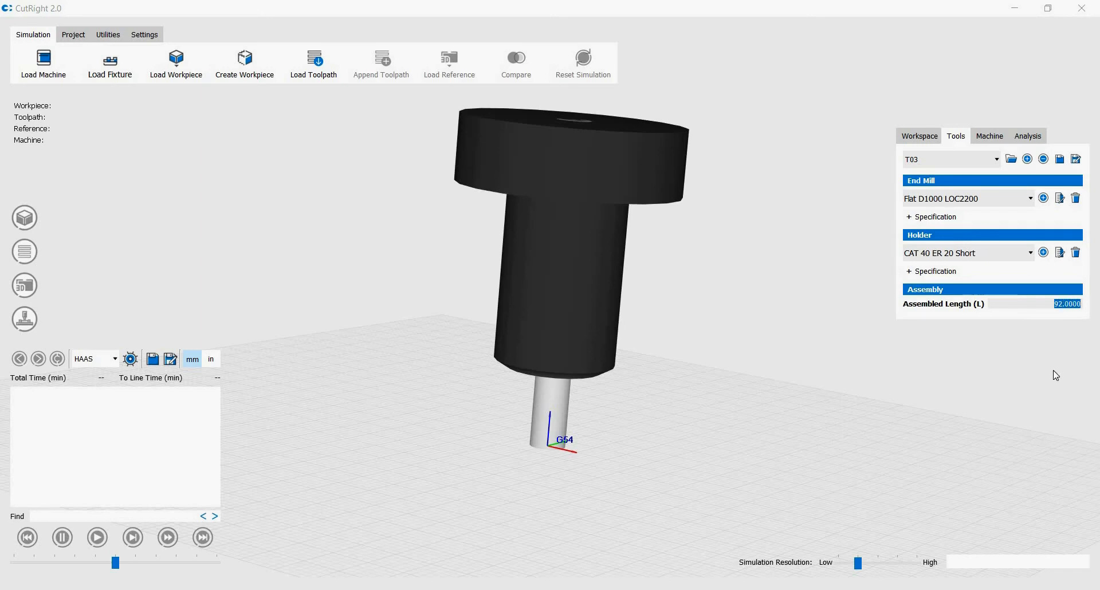
pyautogui.write('100')
pyautogui.press('Return')
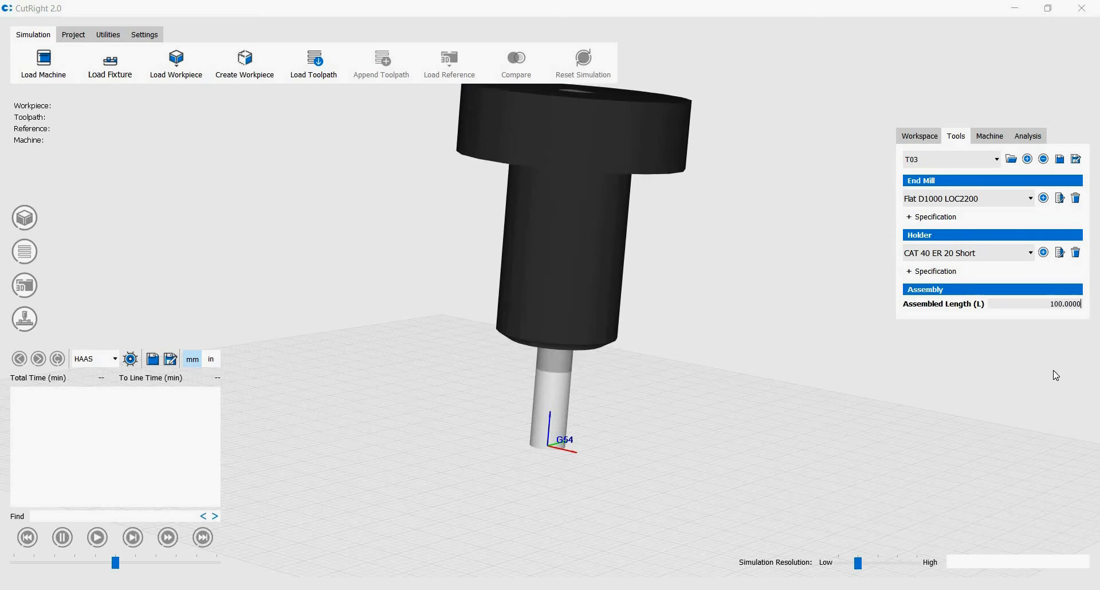
pyautogui.moveTo(611, 283); pyautogui.dragTo(653, 303, button='middle')
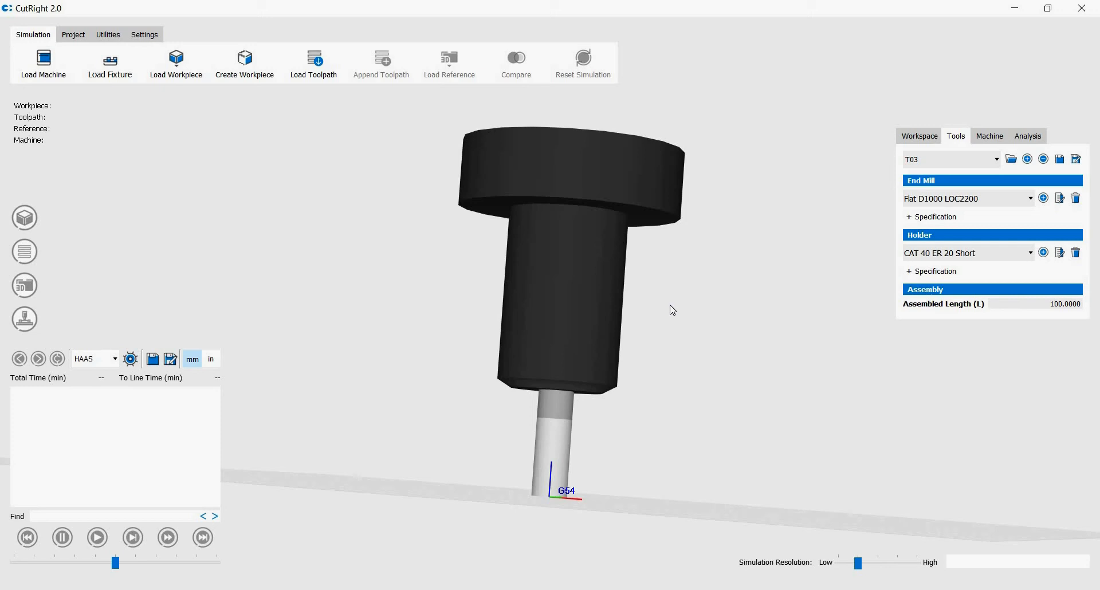
# Create a custom end mill named New Endmill in tool slot T04
pyautogui.click(997, 160)
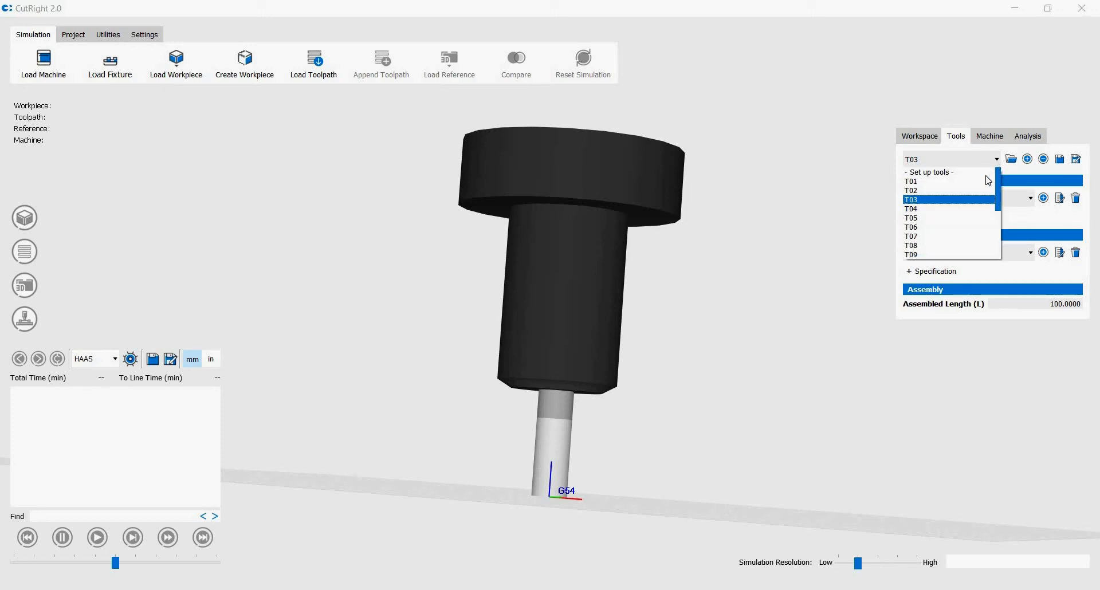
pyautogui.click(979, 209)
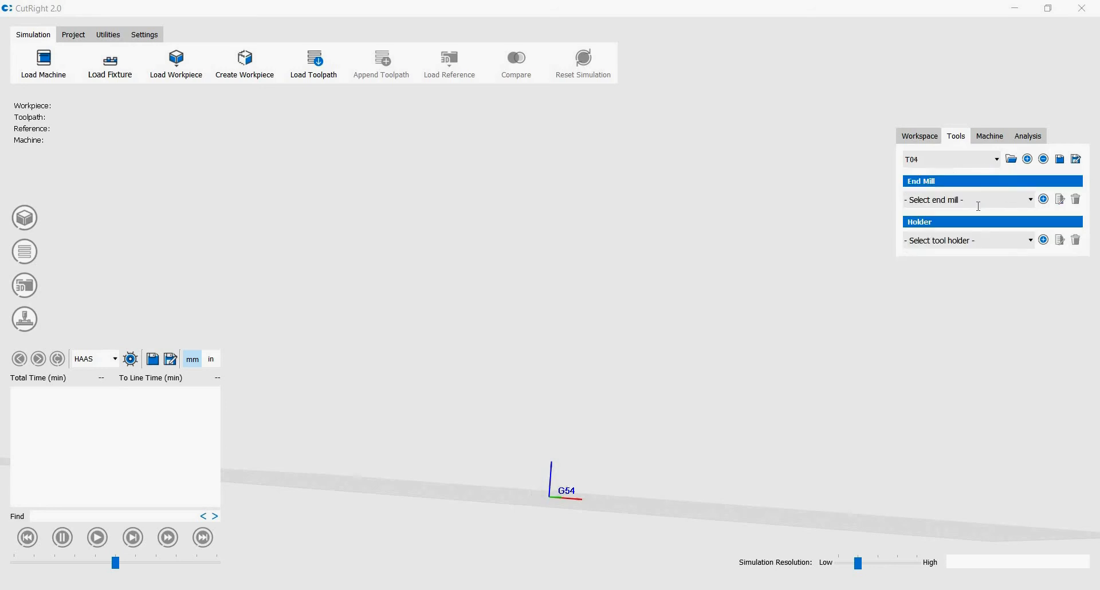
pyautogui.click(1043, 199)
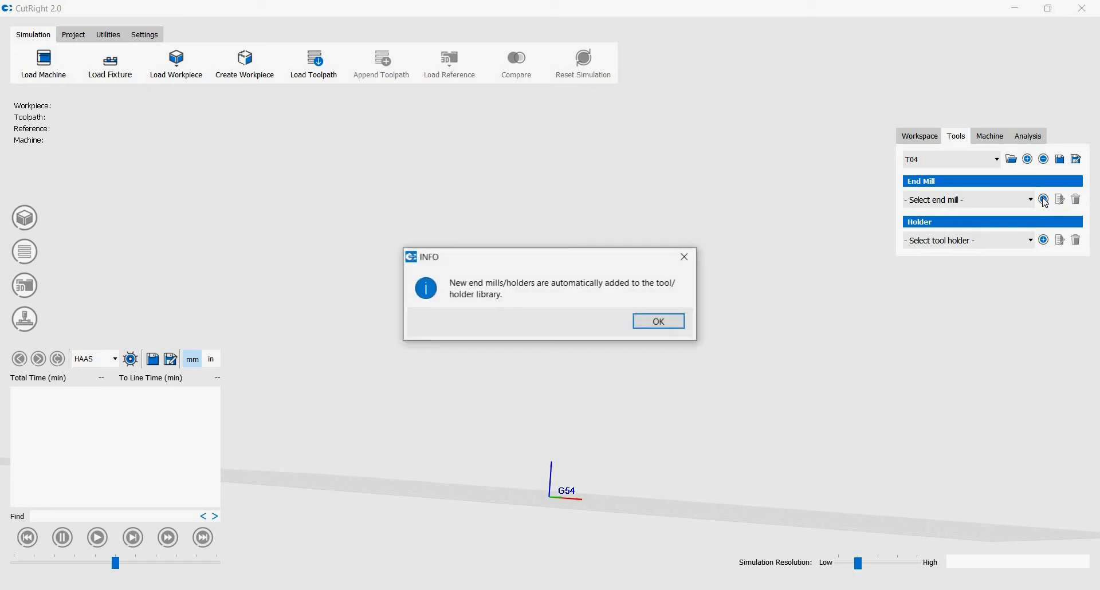
pyautogui.click(659, 322)
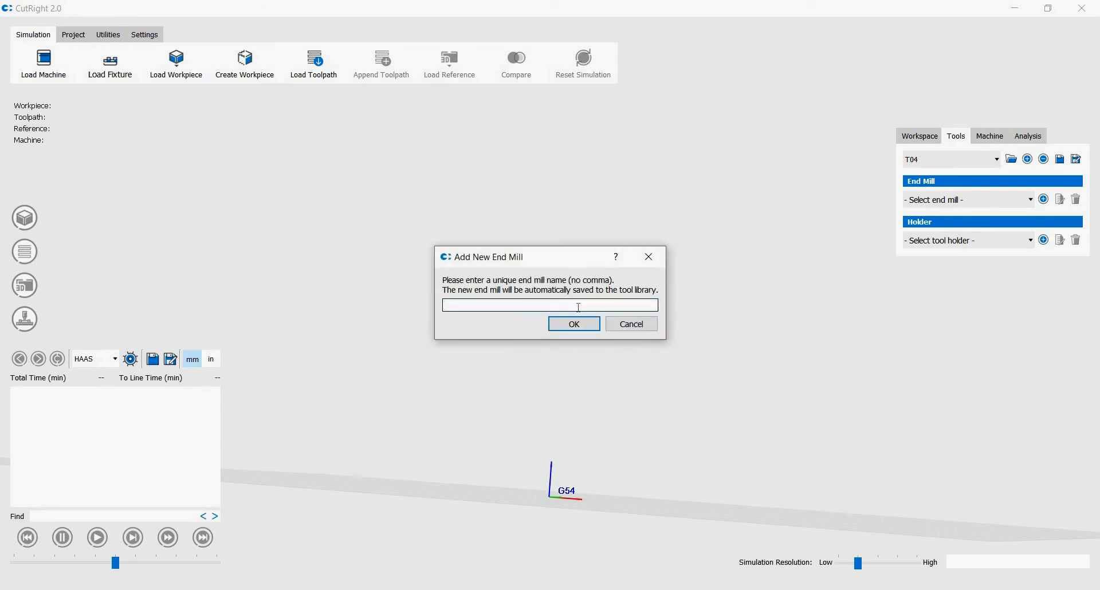
pyautogui.write('New Endmill')
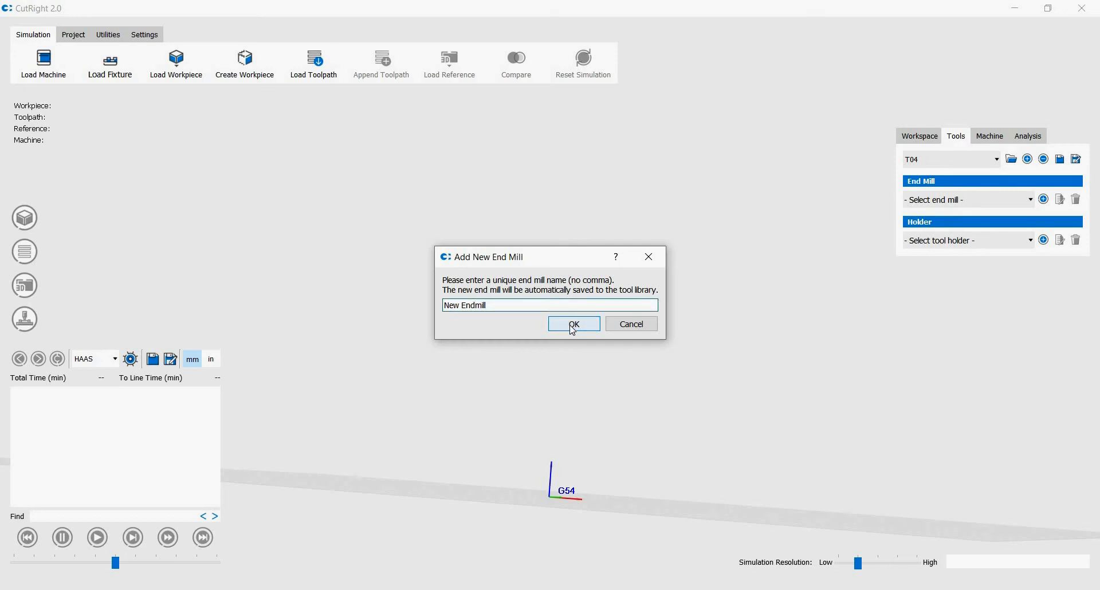
pyautogui.click(573, 324)
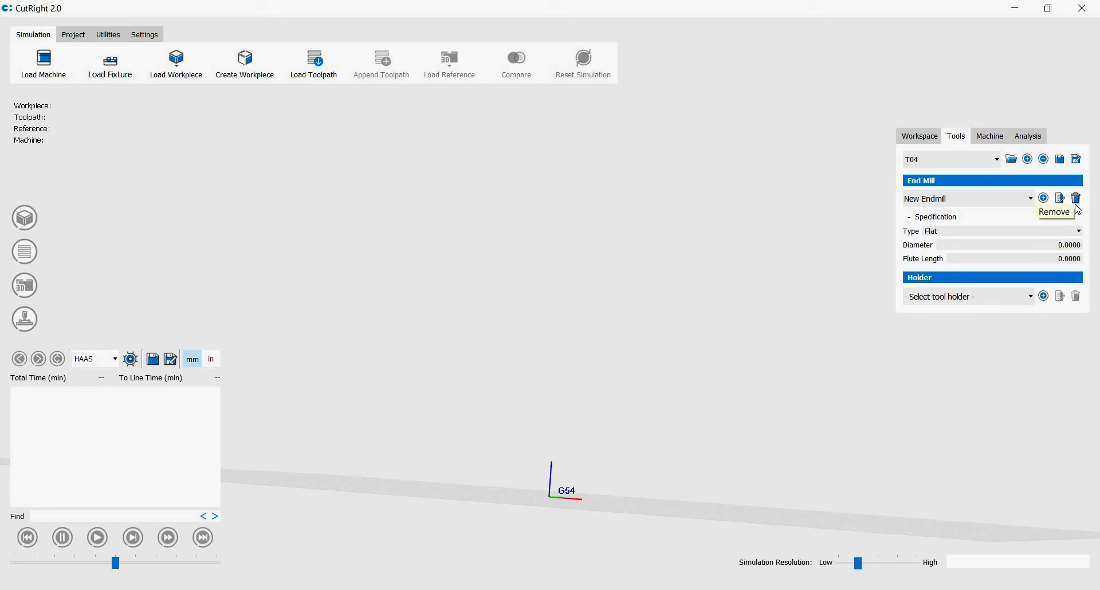
# Define New Endmill as a Tapered Ball type with a 10 mm diameter and a 31 mm flute length
pyautogui.click(1077, 230)
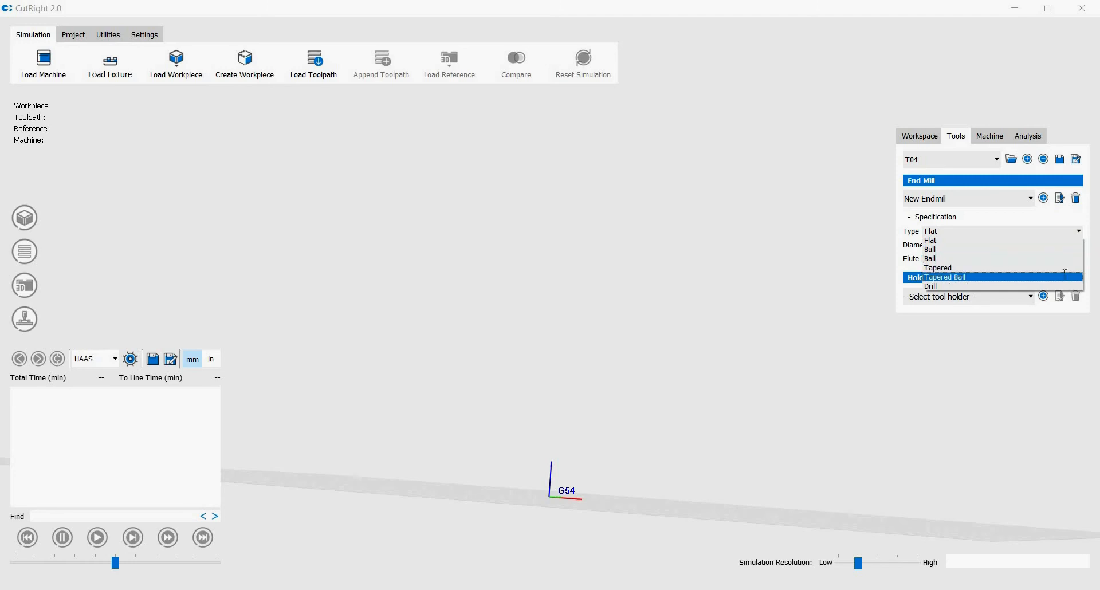
pyautogui.click(1065, 274)
pyautogui.moveTo(1051, 246); pyautogui.dragTo(1090, 268)
pyautogui.write('10')
pyautogui.press('Return')
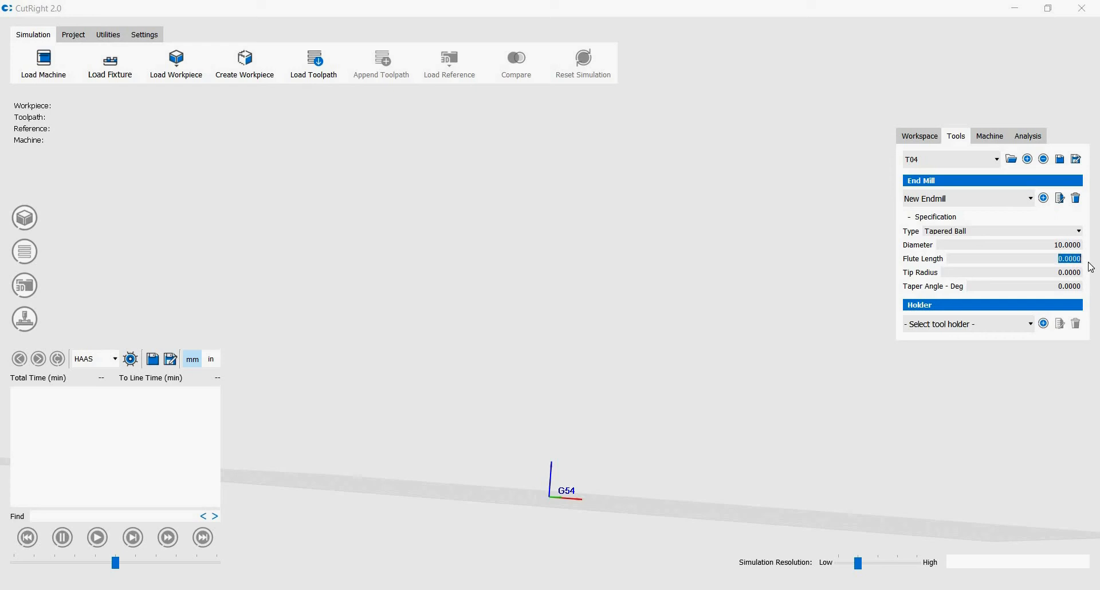
pyautogui.write('31')
pyautogui.press('Return')
# Set New Endmill's tip radius to 2.5 mm and its taper angle to 5 degrees
pyautogui.moveTo(1057, 273); pyautogui.dragTo(1091, 278)
pyautogui.write('2.5')
pyautogui.press('Return')
pyautogui.moveTo(1057, 286); pyautogui.dragTo(1082, 286)
pyautogui.write('5')
pyautogui.press('Return')
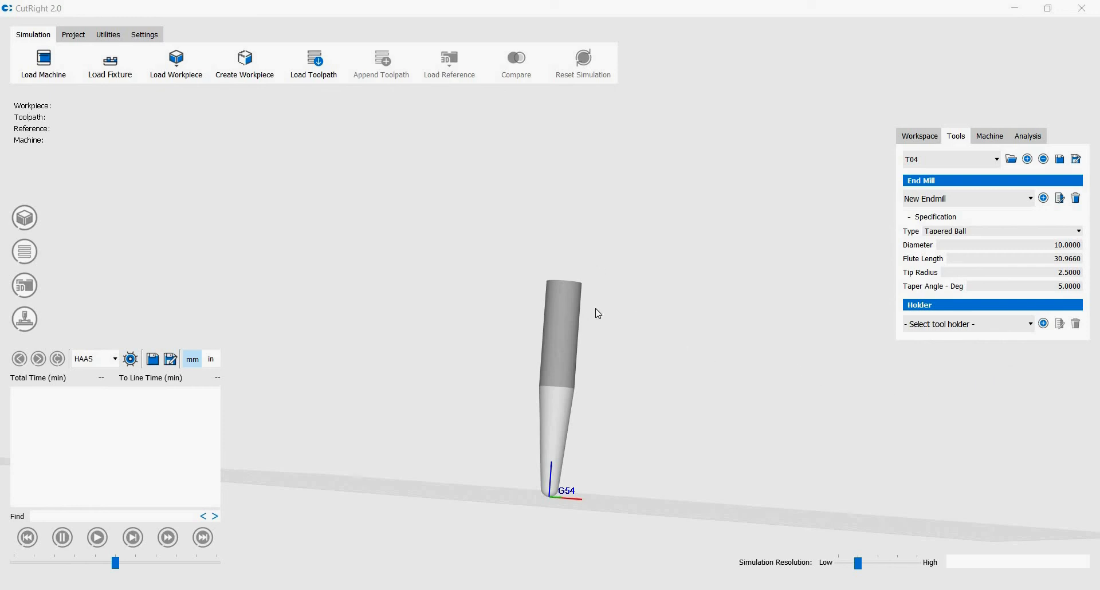
pyautogui.moveTo(580, 324); pyautogui.dragTo(599, 349, button='middle')
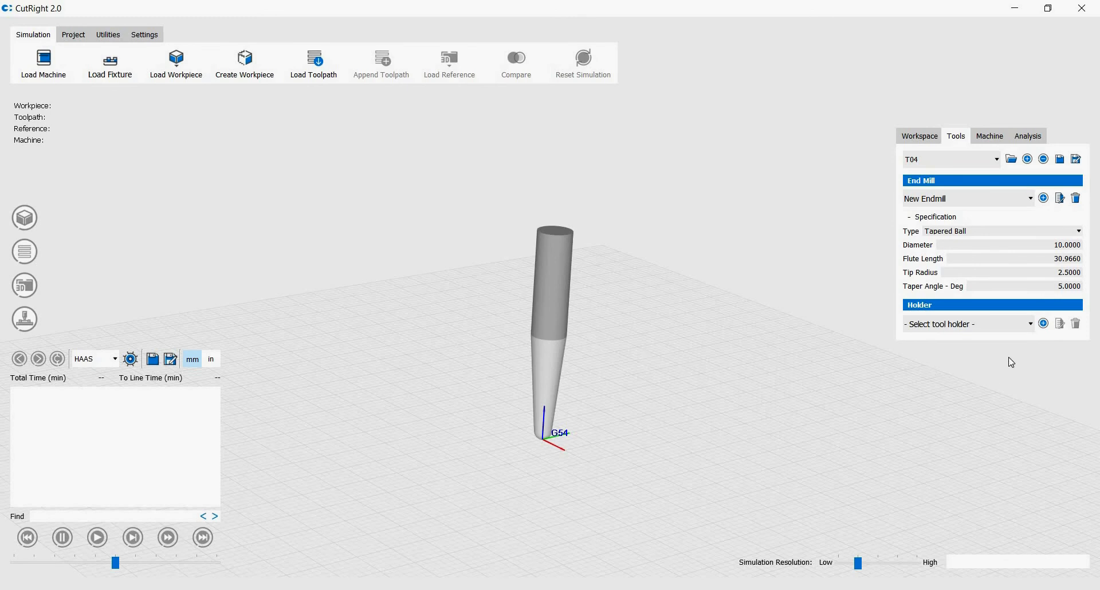
# Fit tool T04 with the CAT 40 ER 16 Short holder and set its assembled length to 125 mm
pyautogui.click(1031, 325)
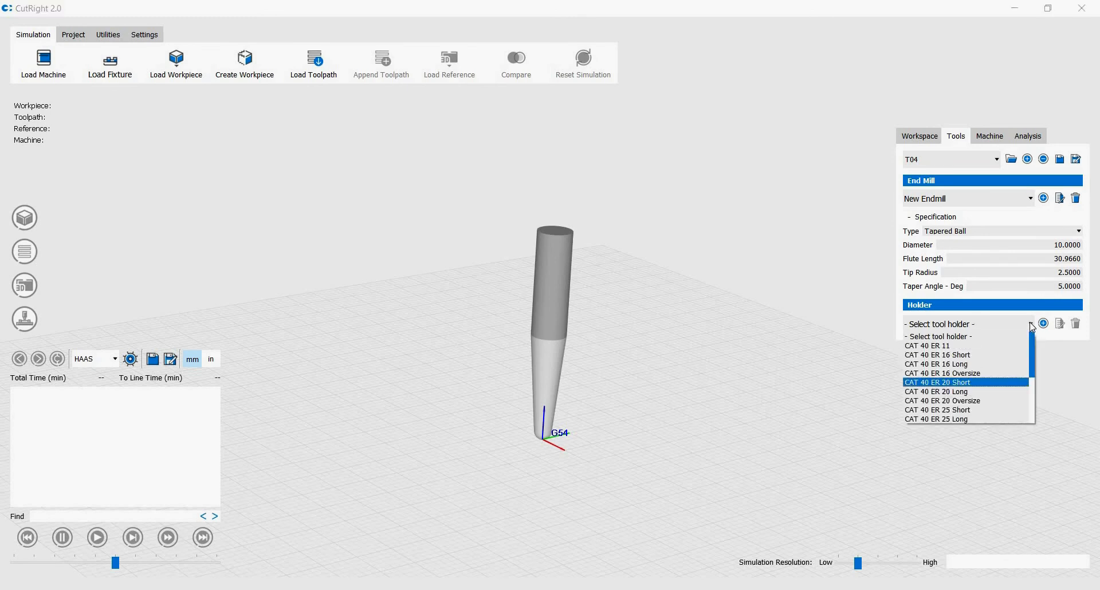
pyautogui.click(1011, 355)
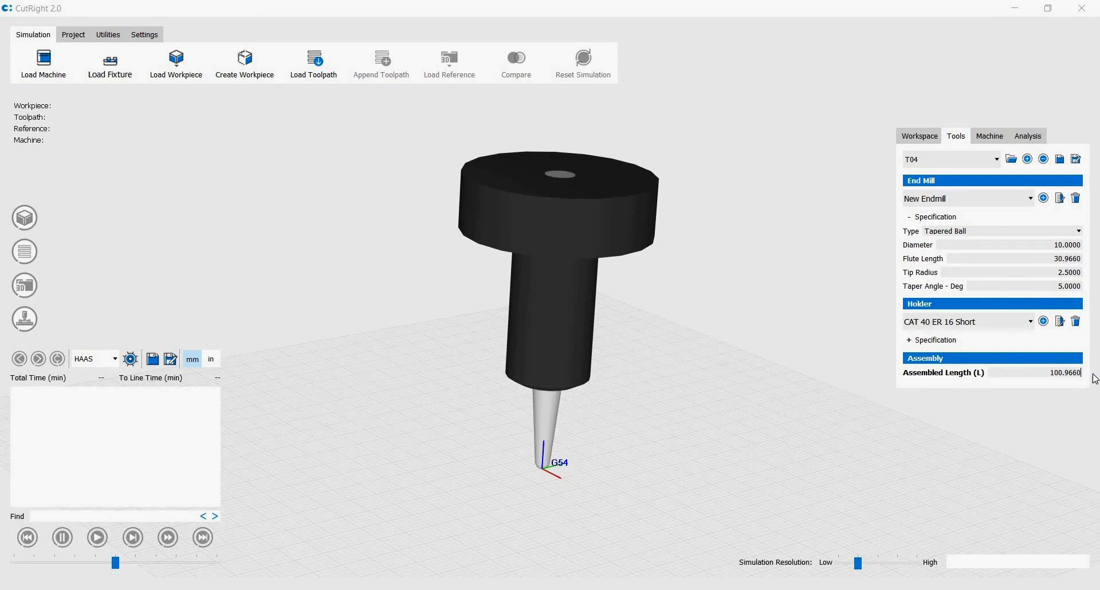
pyautogui.doubleClick(1046, 369)
pyautogui.write('125')
pyautogui.press('Return')
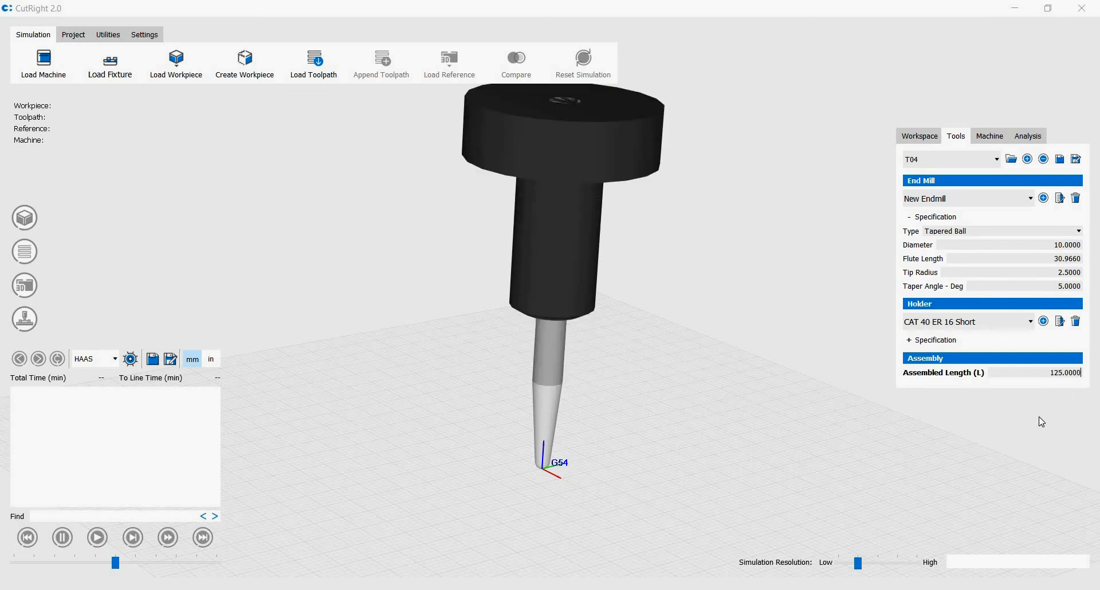
pyautogui.moveTo(533, 260)
pyautogui.mouseDown(button='middle')
pyautogui.moveTo(549, 245)
pyautogui.moveTo(539, 266)
pyautogui.mouseUp(button='middle')
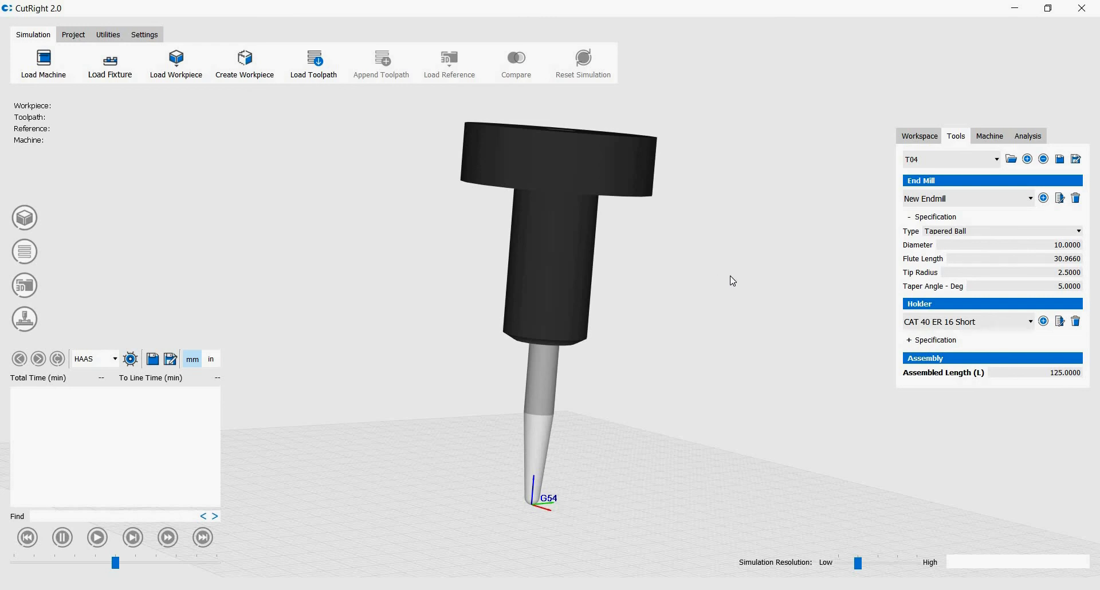
# Switch to tool slot T05 and check the end mill library for New Endmill without assigning a tool
pyautogui.click(996, 160)
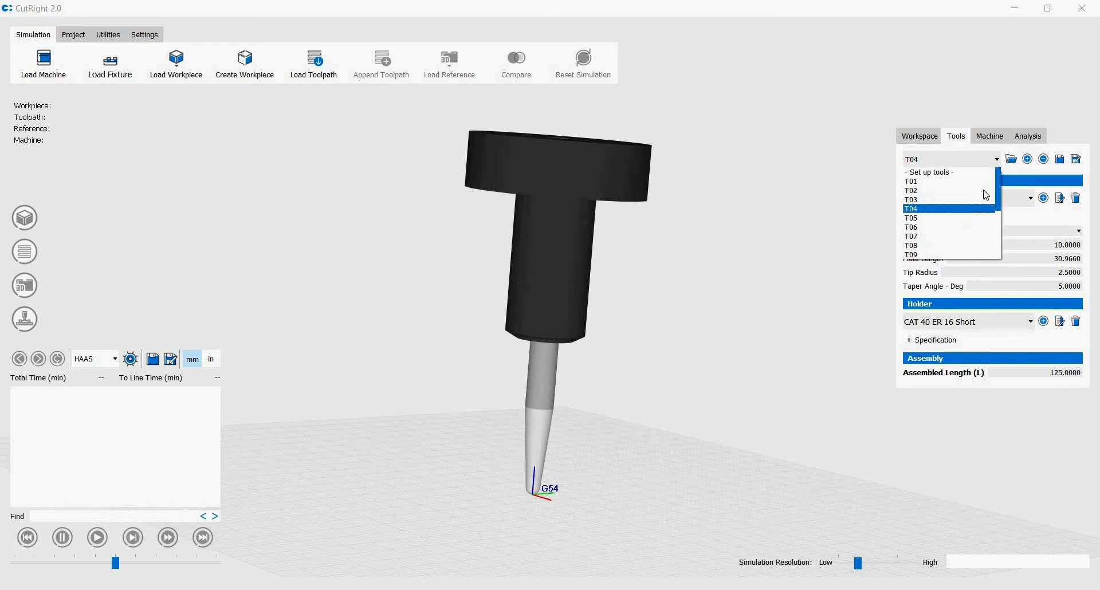
pyautogui.click(975, 218)
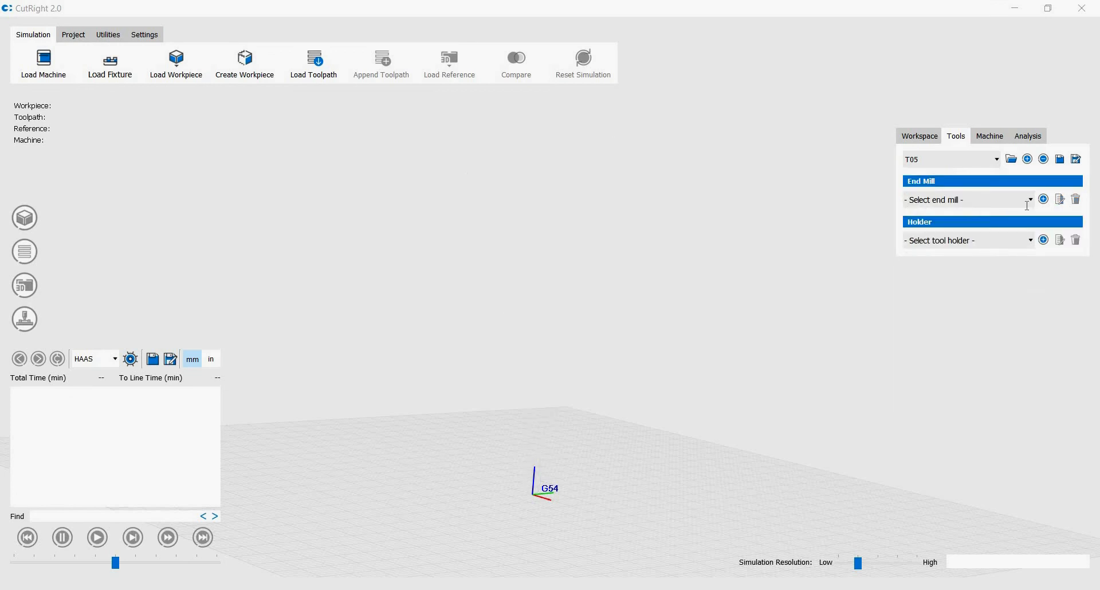
pyautogui.click(1031, 200)
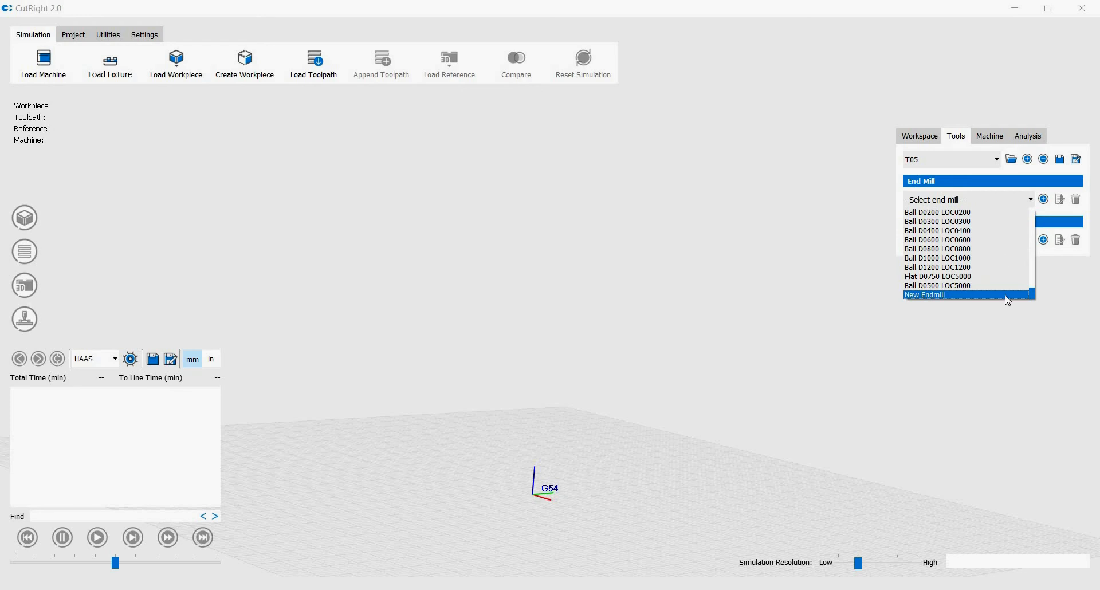
pyautogui.click(829, 255)
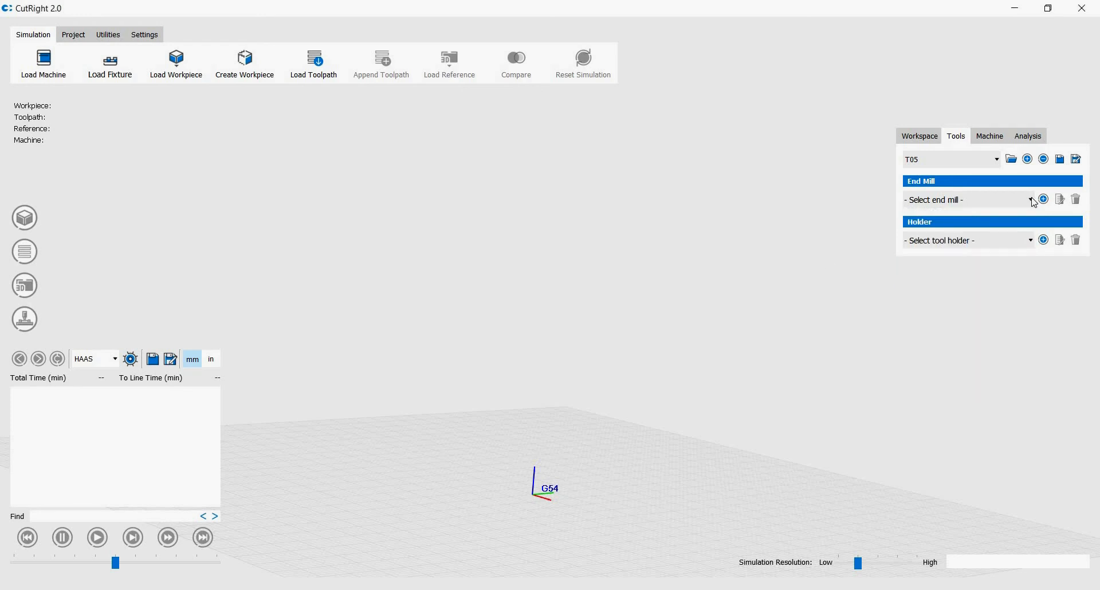
# Save the tool setup as a new file named New Tool Slots in the Tool Setup folder
pyautogui.click(1077, 160)
pyautogui.write('New ')
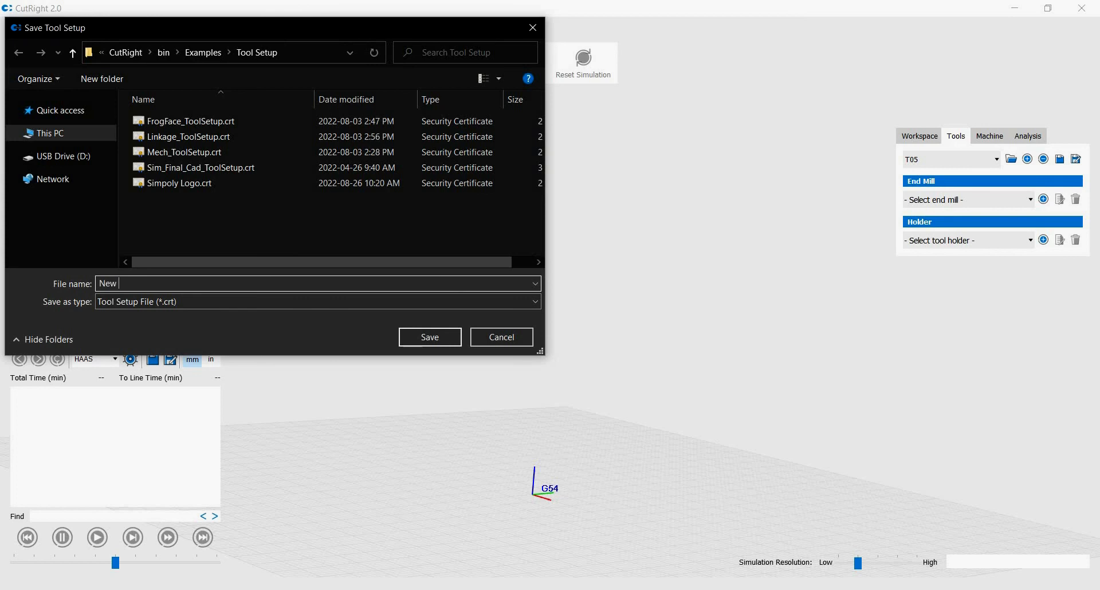
pyautogui.write('Tool Slots')
pyautogui.press('Return')
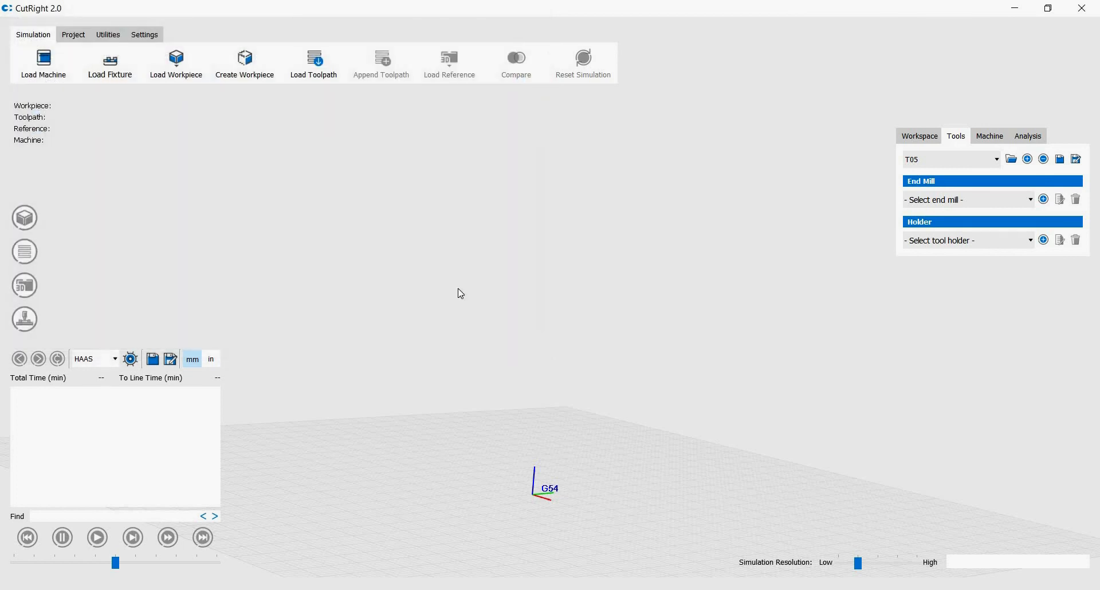